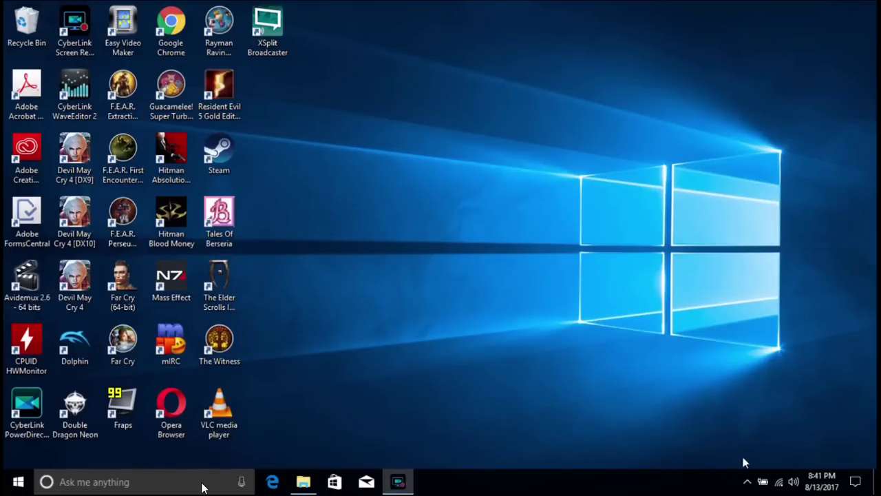
From the Intel tray icon, open Graphics Options > Custom Resolutions and accept the warning
click(748, 483)
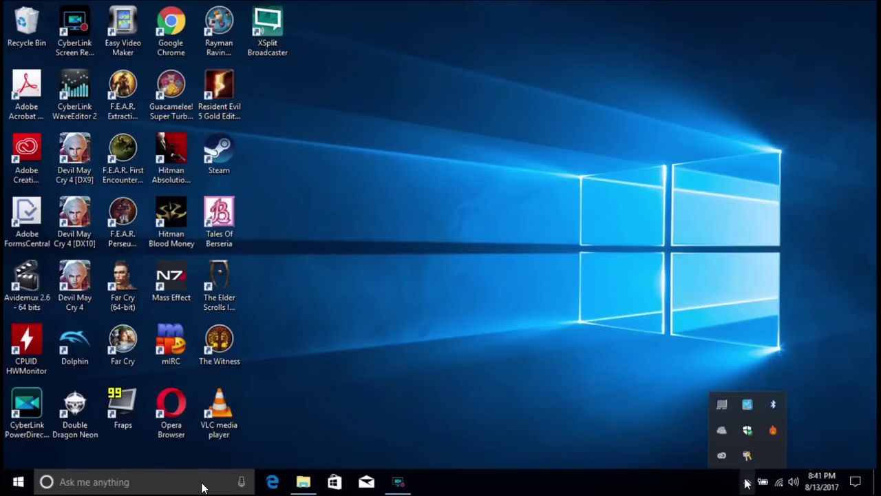
right_click(748, 405)
mouse_move(752, 362)
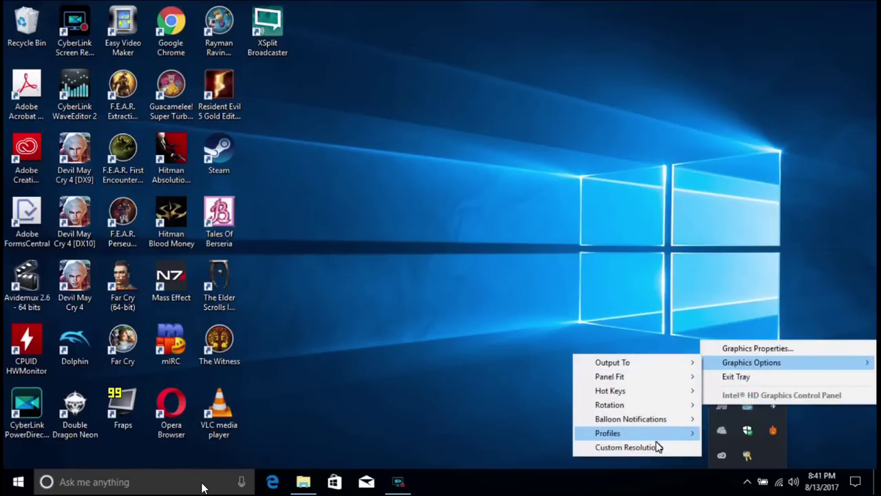
click(657, 448)
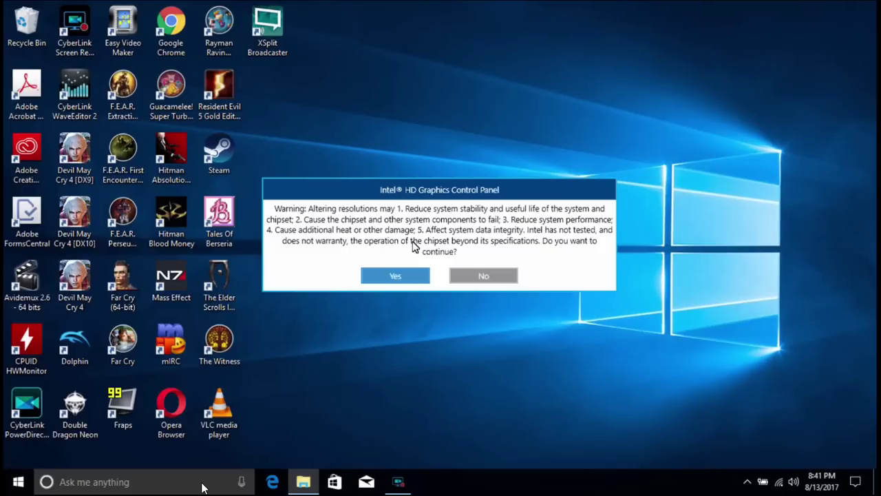
click(394, 275)
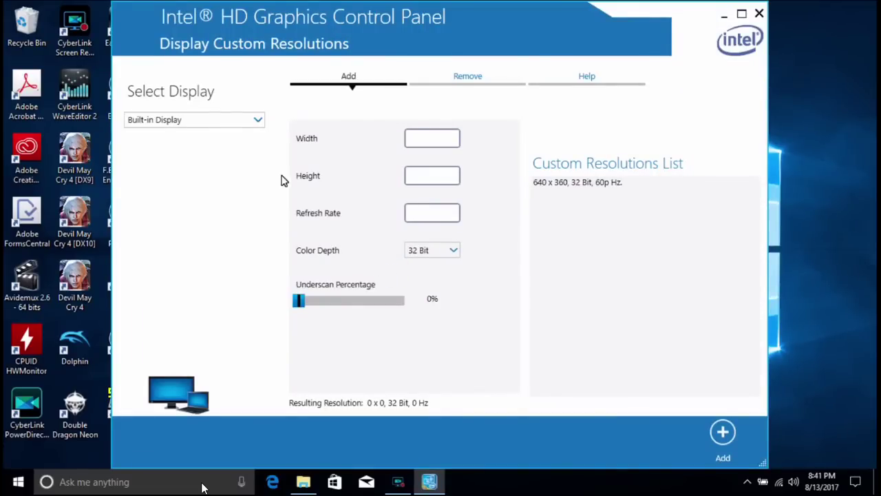
For Built-in Display, enter width 856, height 480 and refresh rate 60
click(240, 119)
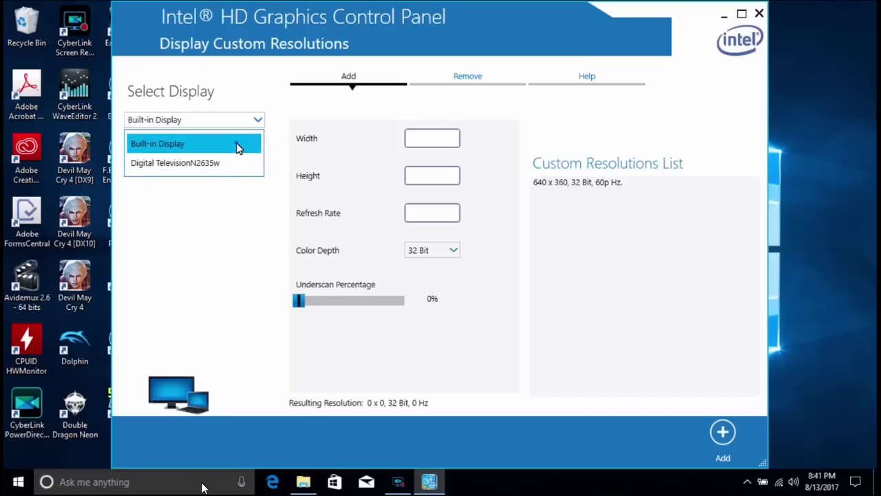
click(237, 145)
click(416, 139)
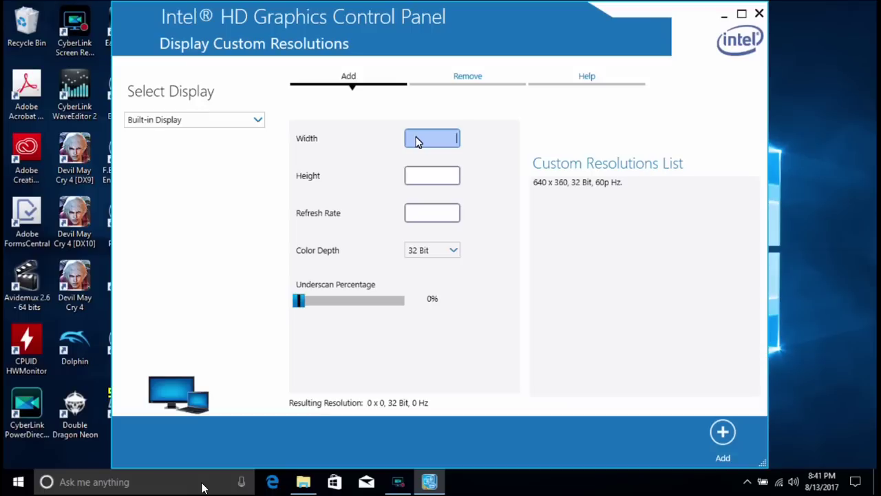
text(8)
text(56)
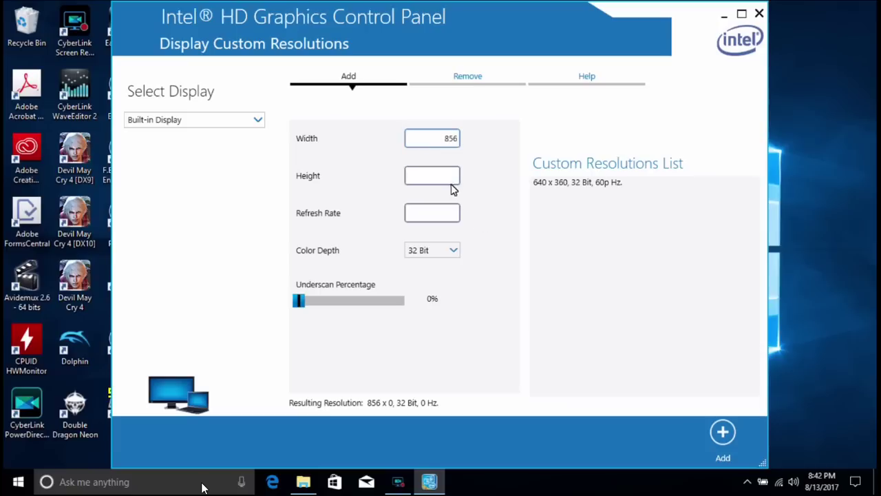
click(451, 186)
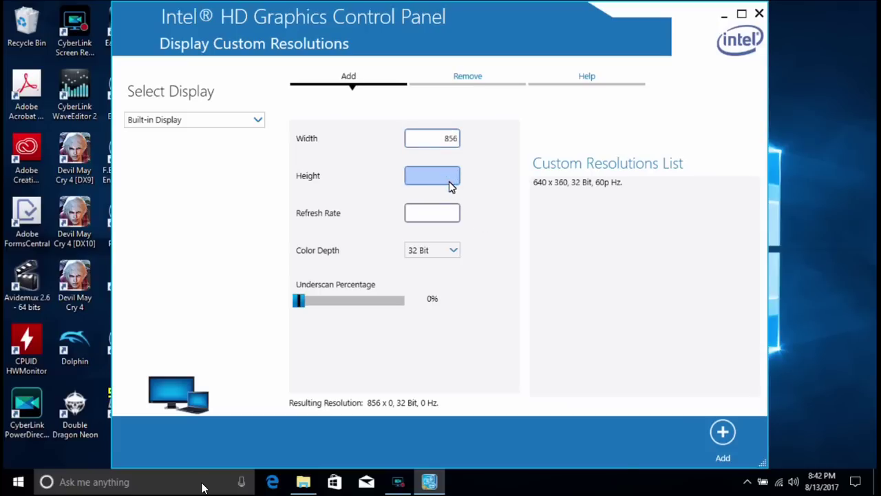
text(480)
click(437, 220)
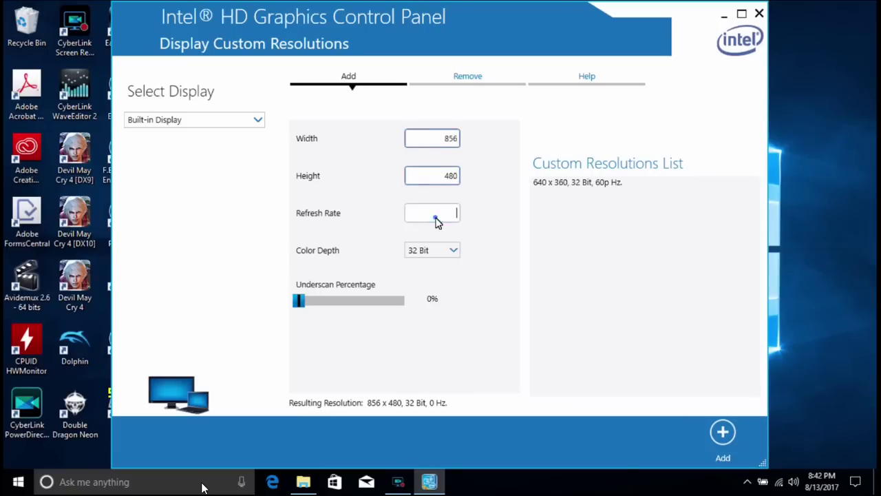
text(6)
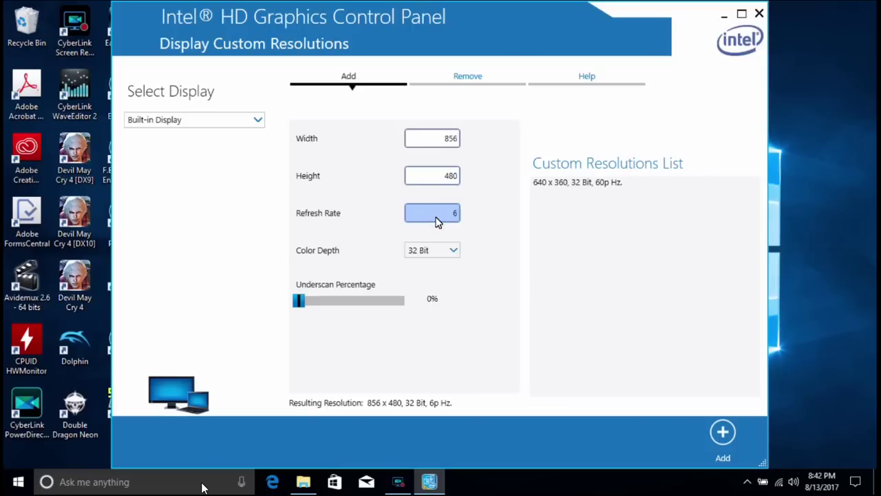
text(0)
Add and confirm the 856 x 480 custom resolution, then minimize the panel
click(722, 432)
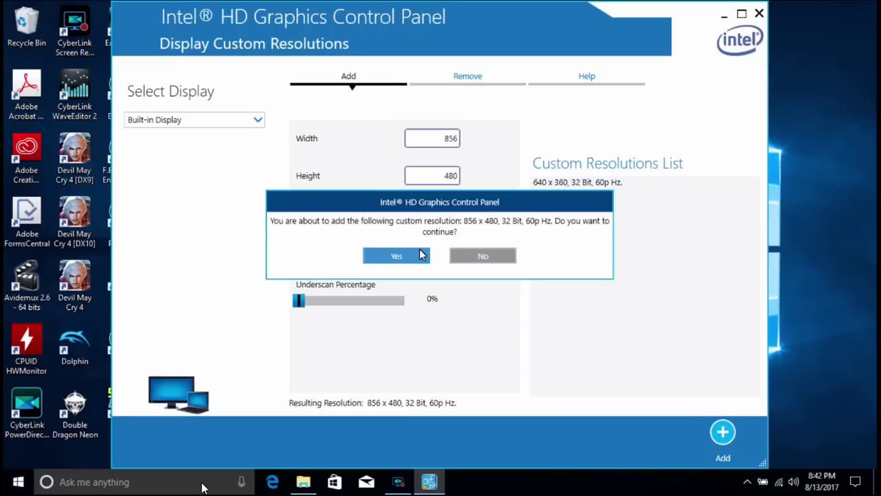
click(421, 255)
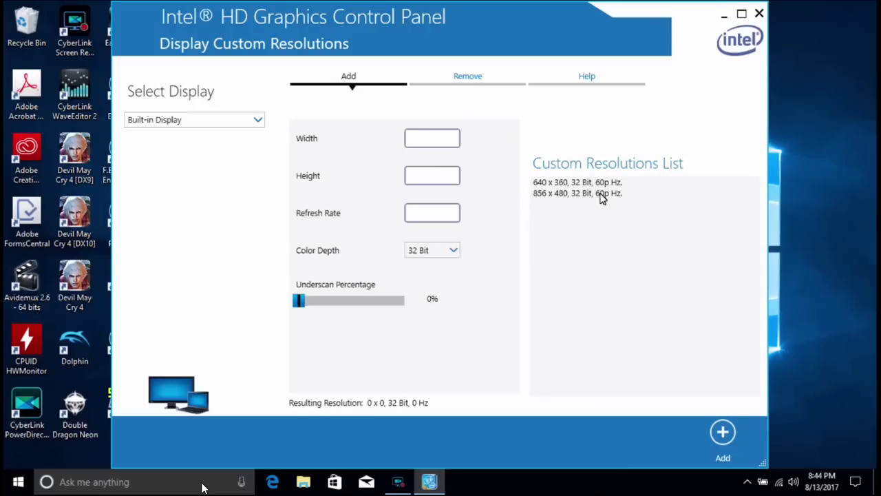
click(724, 17)
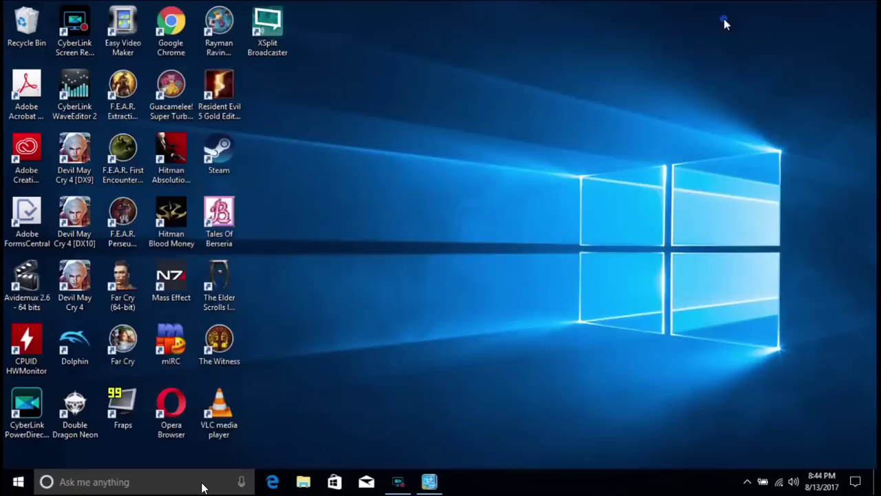
Open the display adapter properties from the desktop's Display settings
right_click(468, 270)
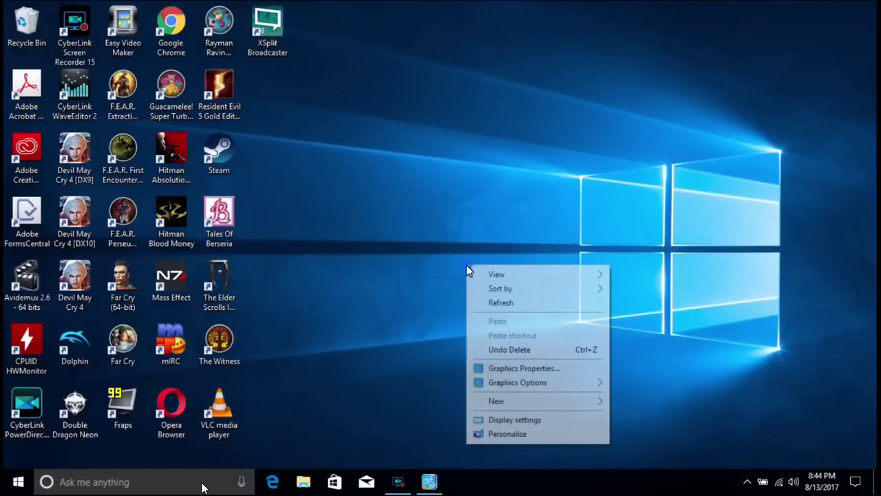
click(537, 421)
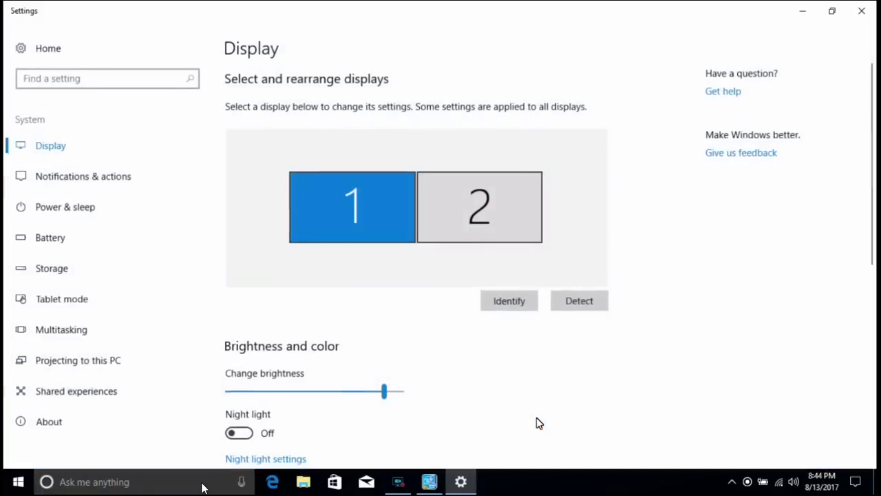
scroll(476, 363, down, 3)
scroll(482, 361, down, 4)
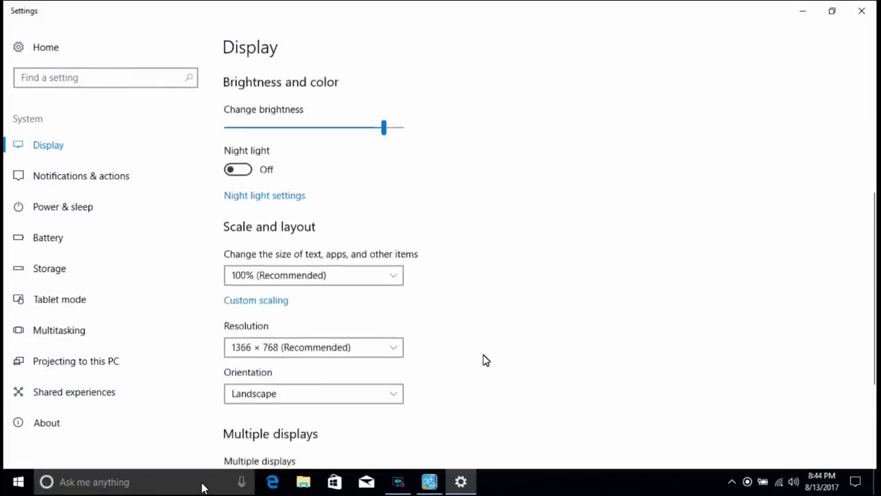
scroll(484, 360, down, 3)
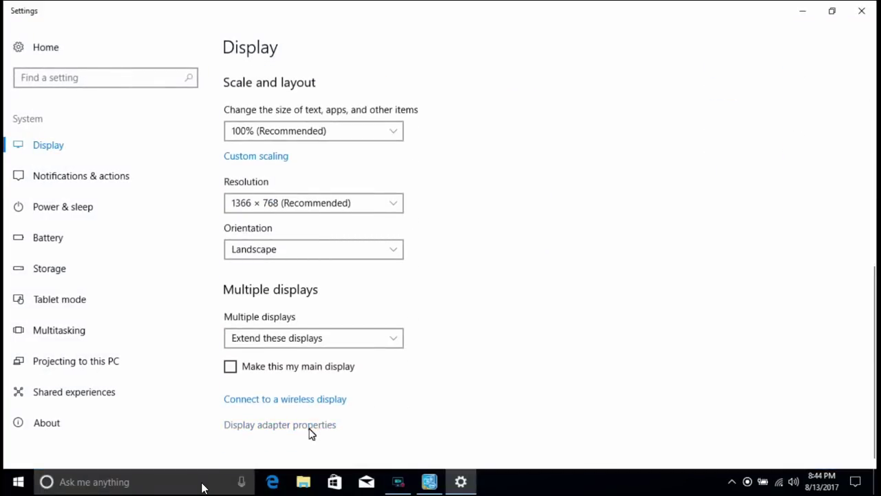
click(309, 426)
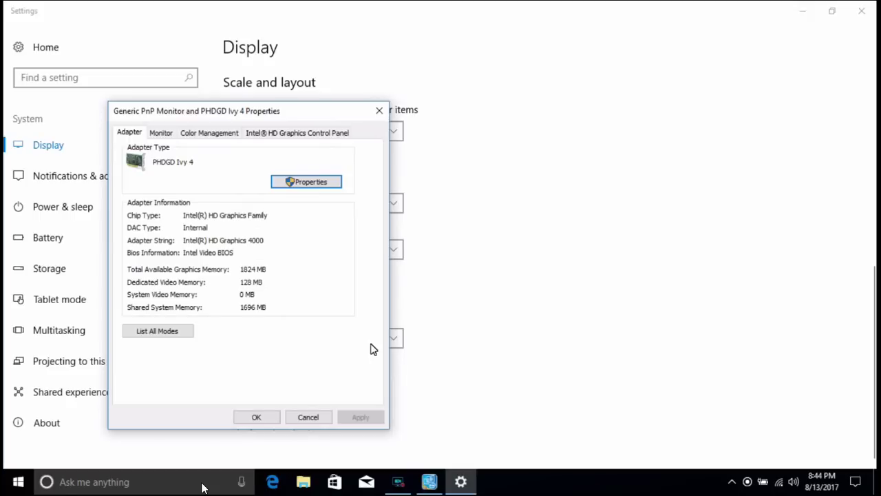
In List All Modes, select 856 by 480, 32-bit, 60 Hertz and accept
click(185, 336)
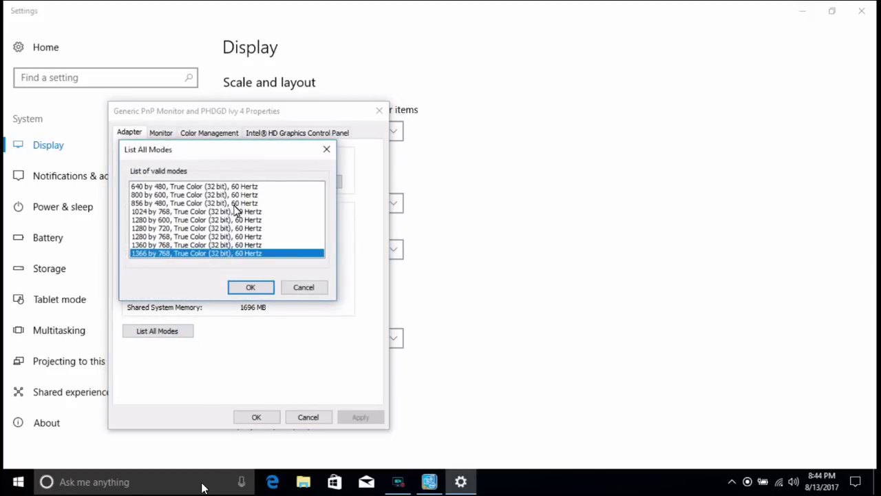
click(234, 203)
click(265, 292)
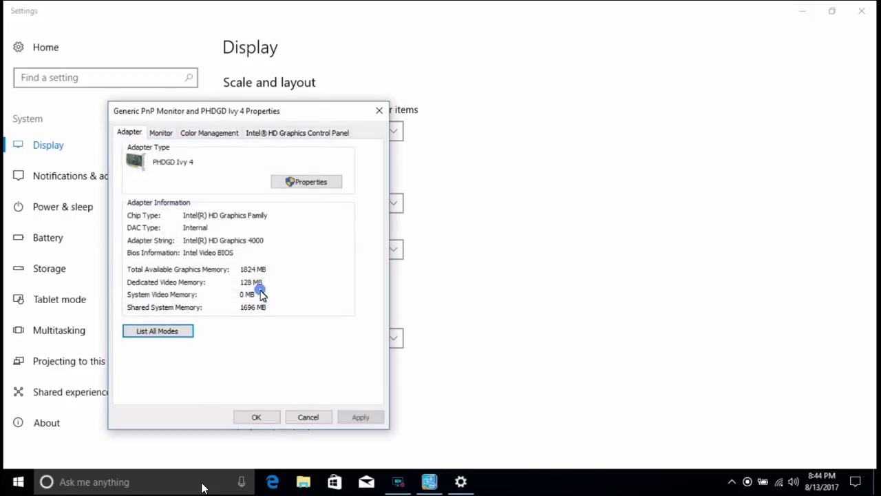